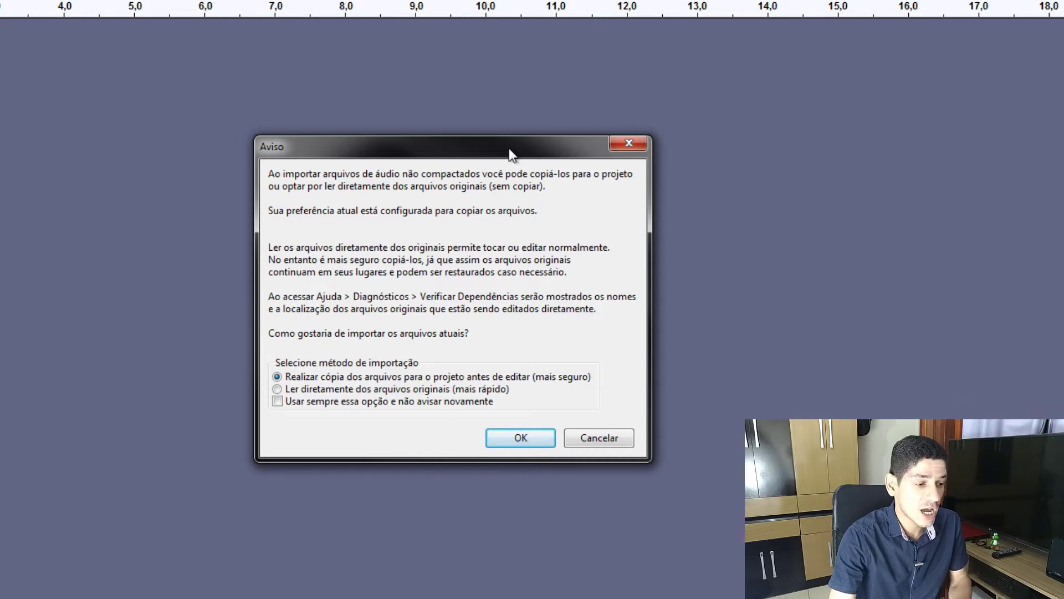
Import the recording by copying it into the project, and select the speech-free noise from the start to about 4.3 s
left_click(521, 438)
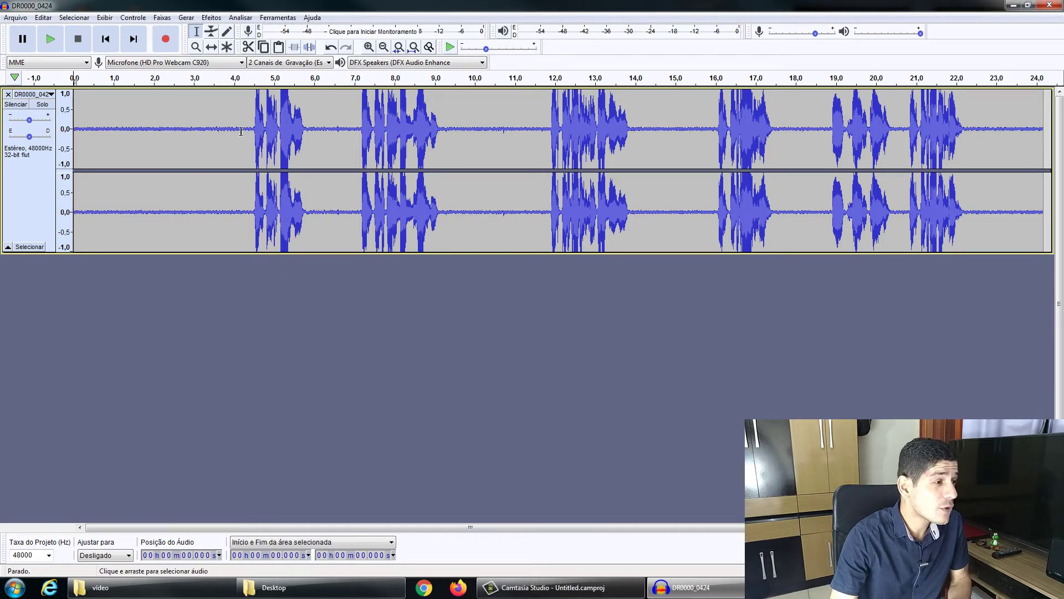
left_click_drag(249, 107, 68, 108)
left_click(320, 150)
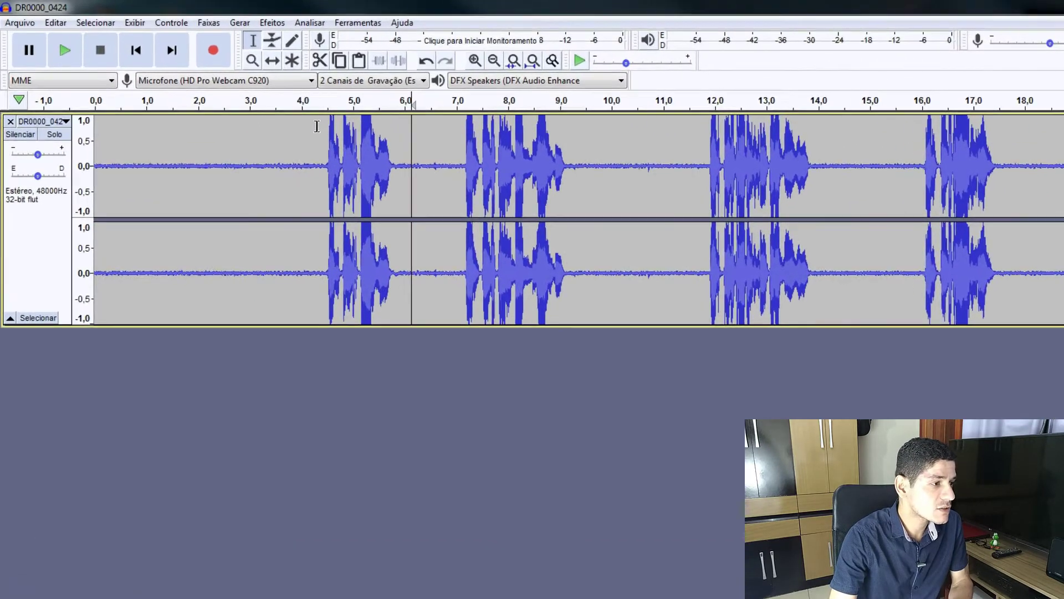
left_click(246, 99)
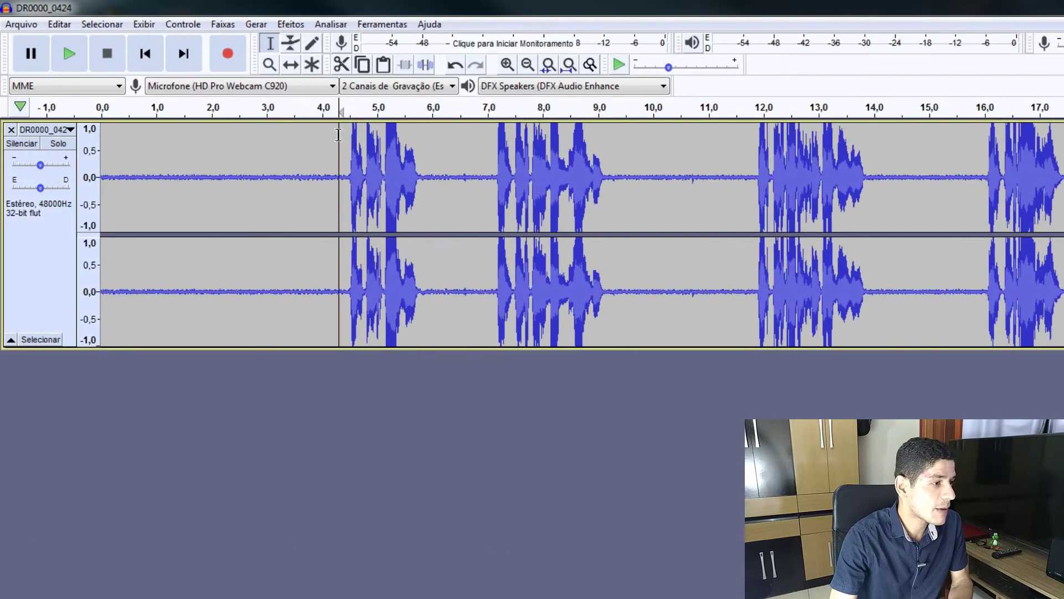
left_click_drag(338, 135, 99, 277)
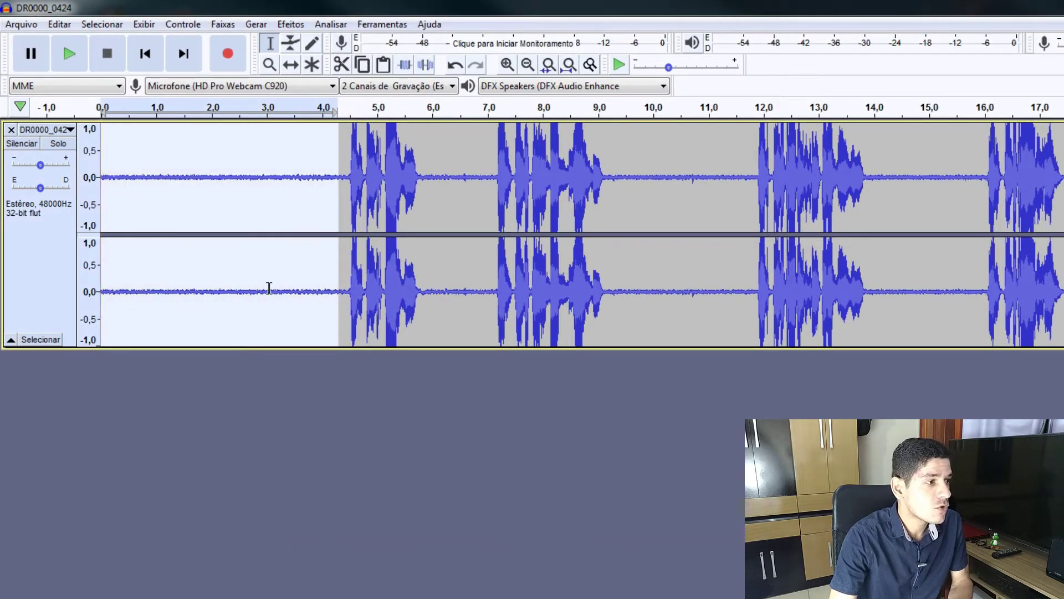
Get the noise profile from the selected stretch with the Noise Reduction effect
left_click(285, 26)
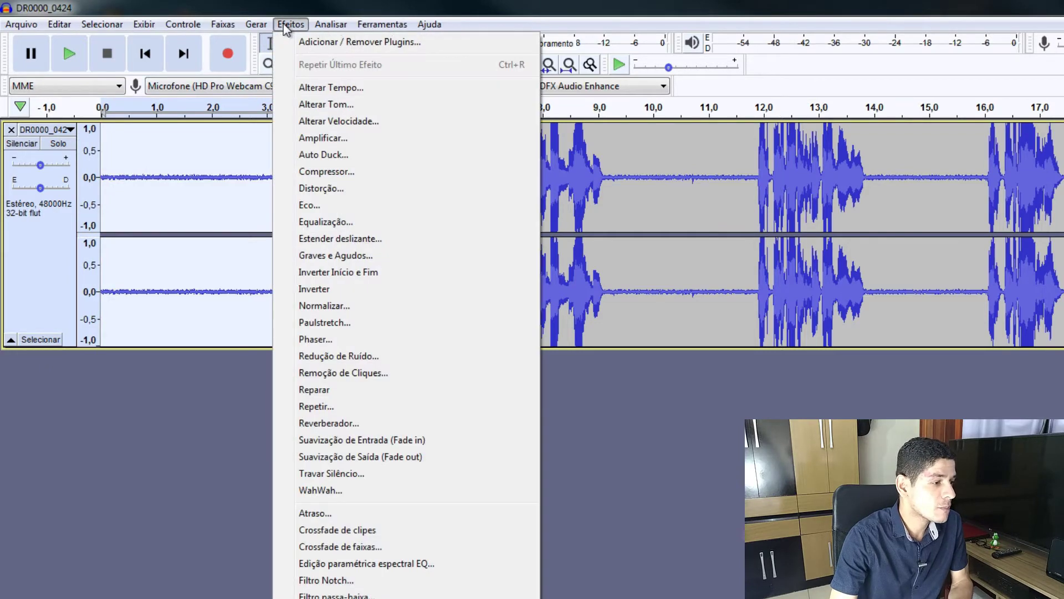
left_click(319, 358)
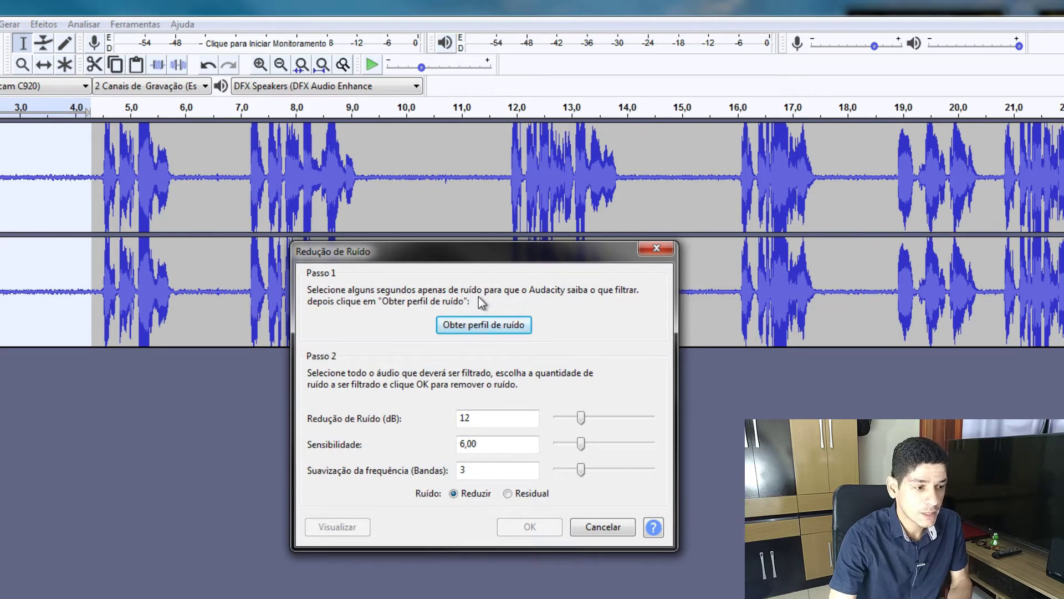
left_click(480, 327)
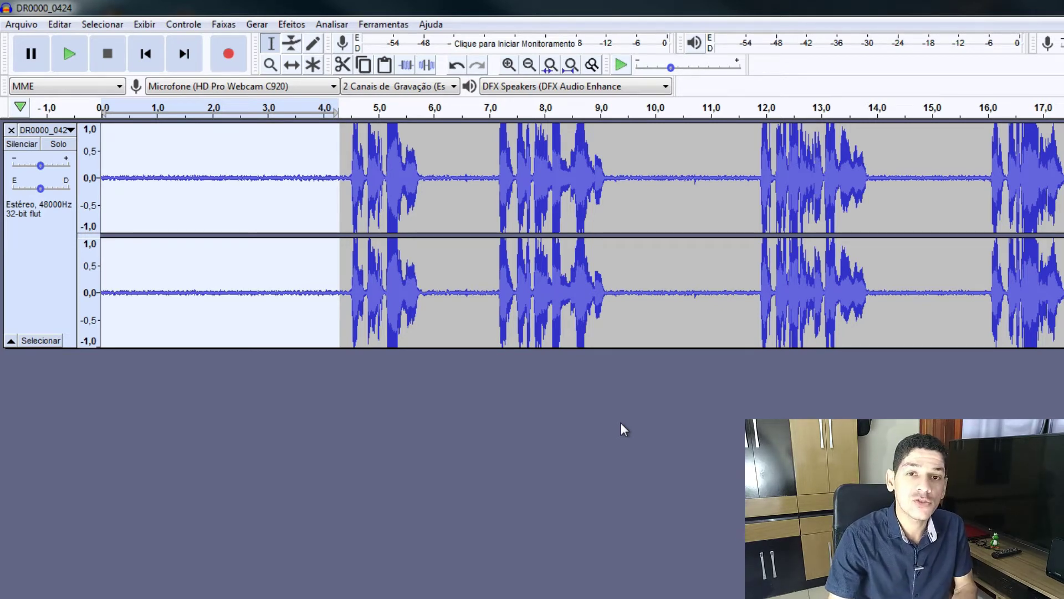
Clear the noise-only selection and select the entire audio track
left_click(470, 415)
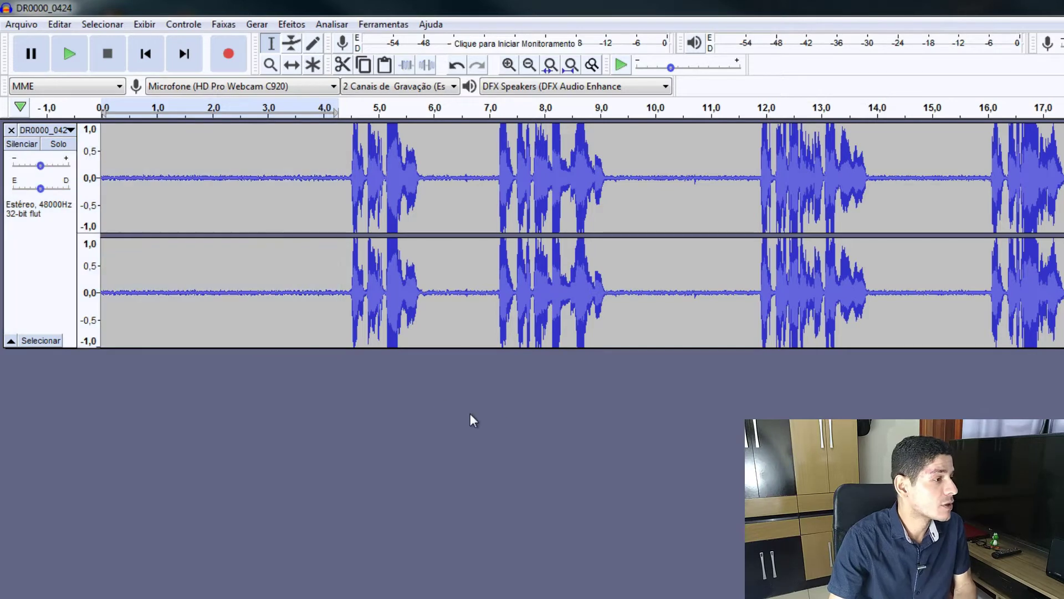
left_click(103, 24)
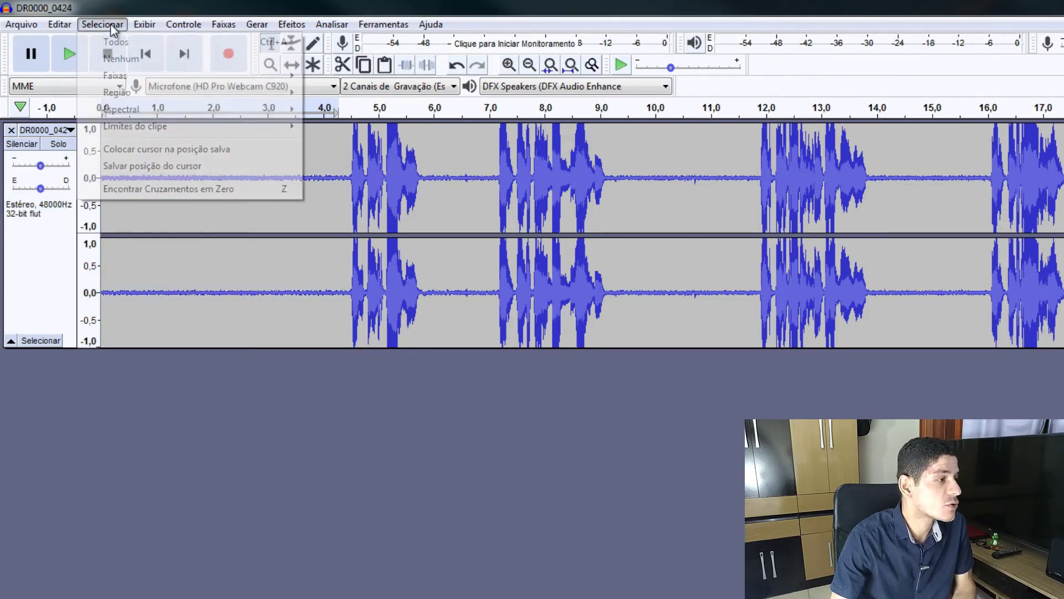
left_click(113, 42)
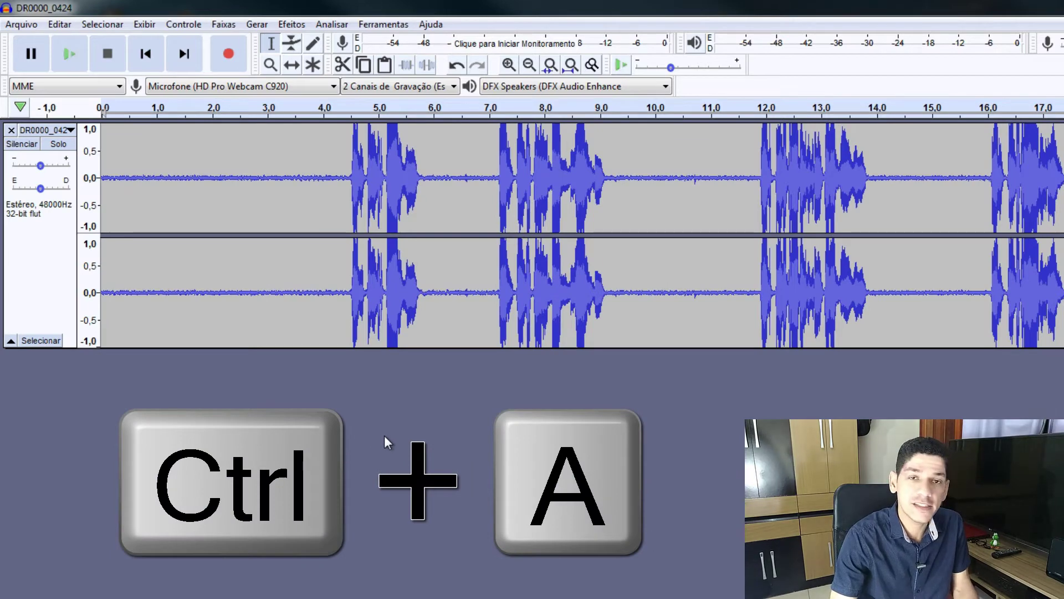
key("ctrl+a")
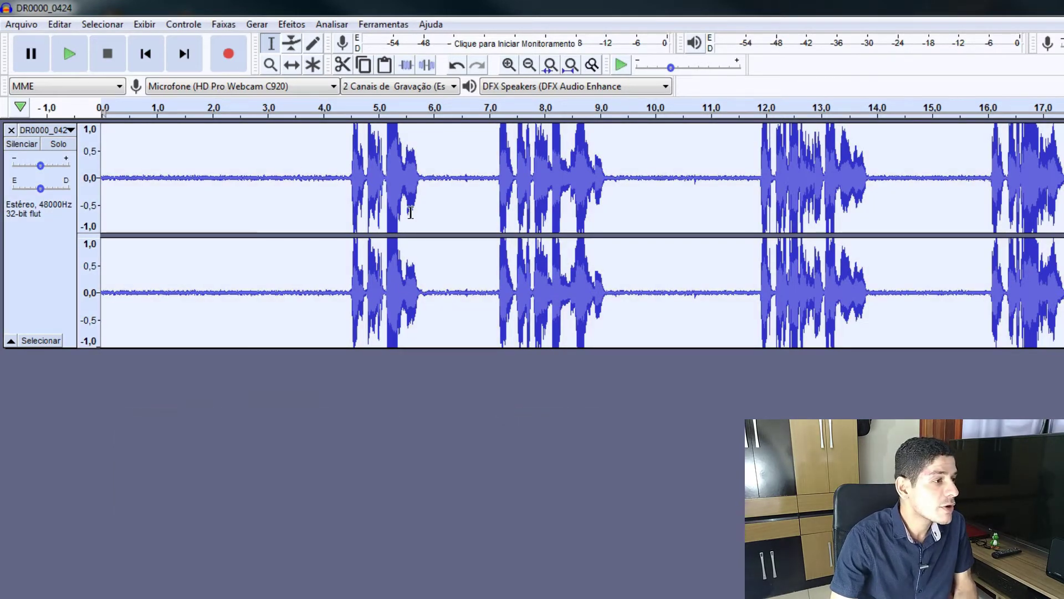
Apply Noise Reduction to the whole track with 12 dB reduction, sensitivity 6,00, 3 frequency smoothing bands and the Reduce option
left_click(301, 27)
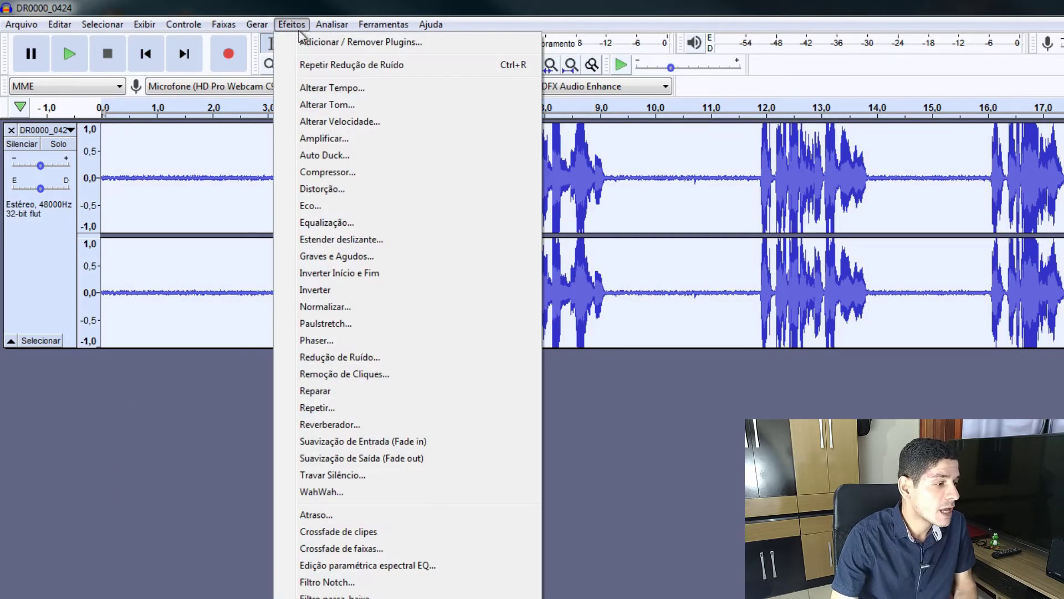
left_click(189, 358)
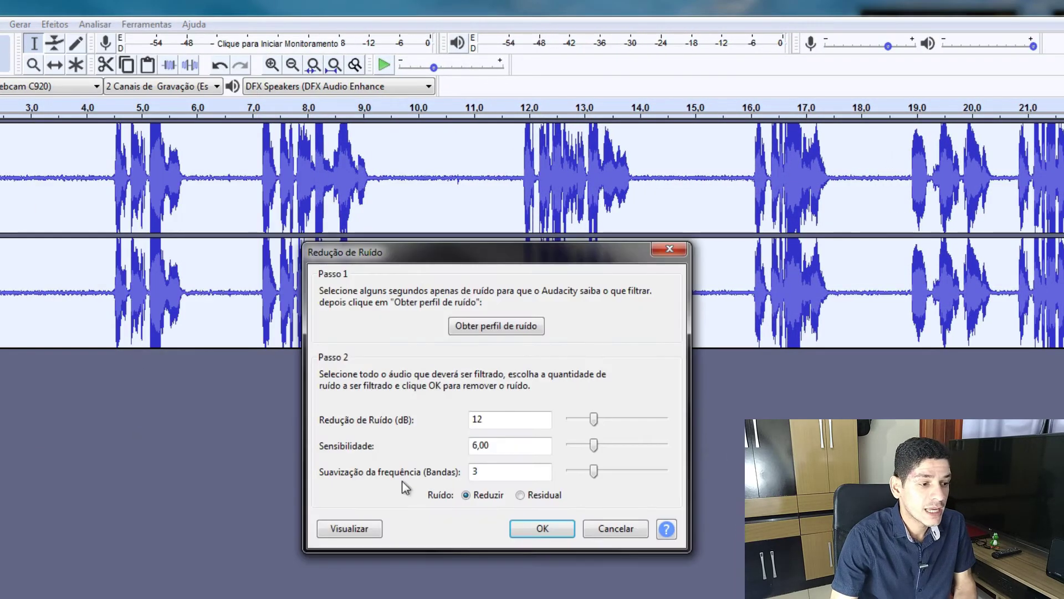
left_click_drag(573, 267, 527, 171)
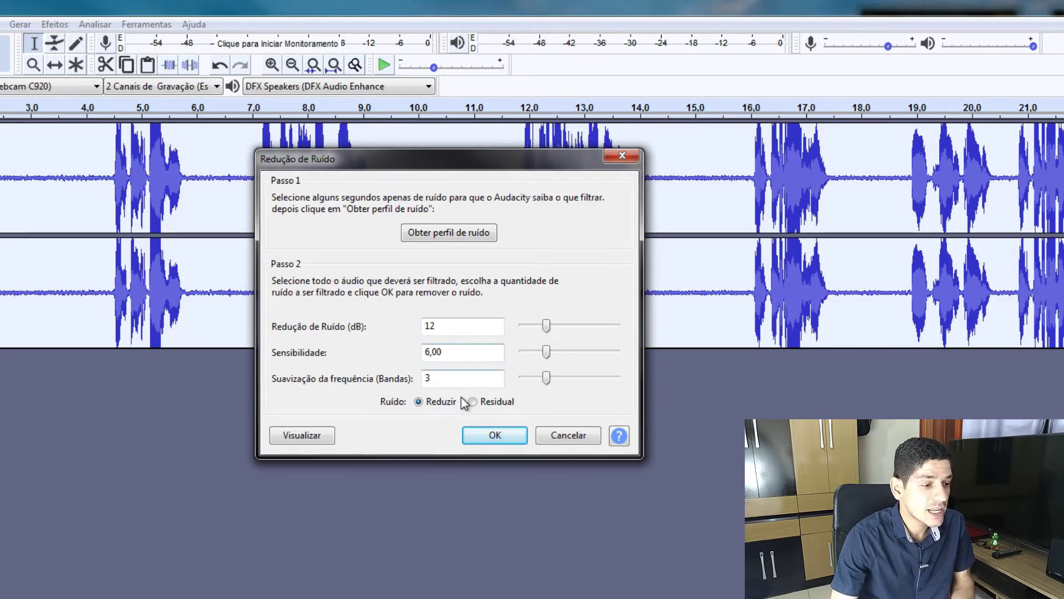
left_click(486, 438)
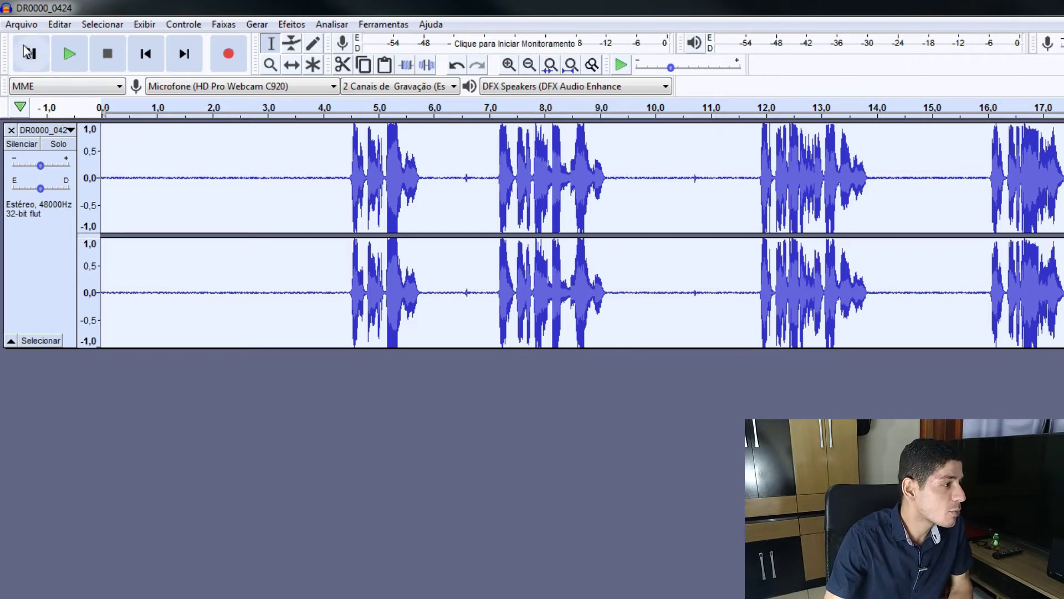
Export the audio as a 16-bit WAV named DR0000_0424_1 in the vídeo folder, leaving the metadata tags empty
left_click(26, 25)
mouse_move(45, 145)
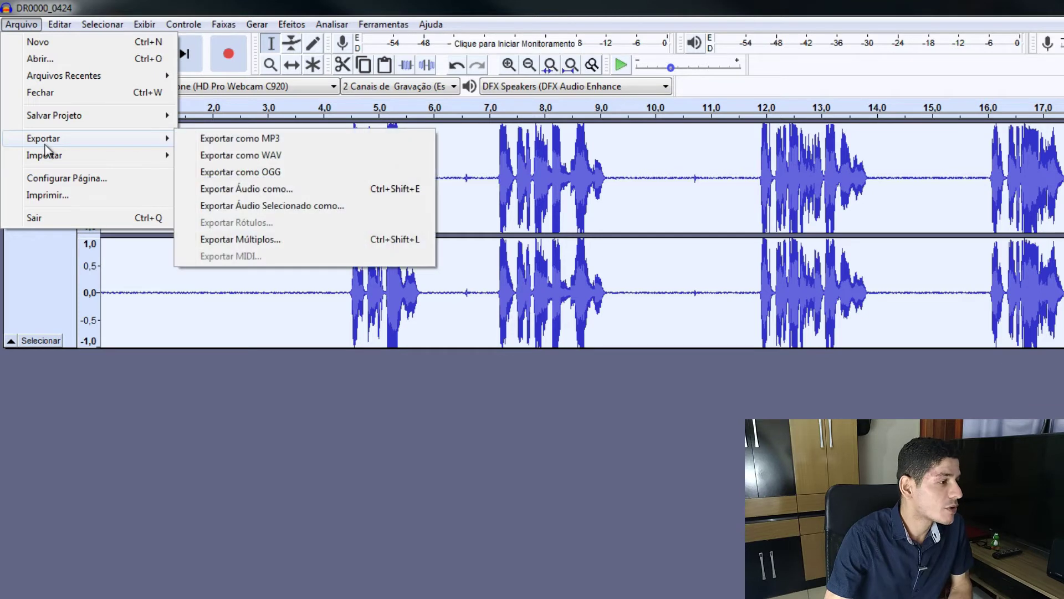
left_click(232, 156)
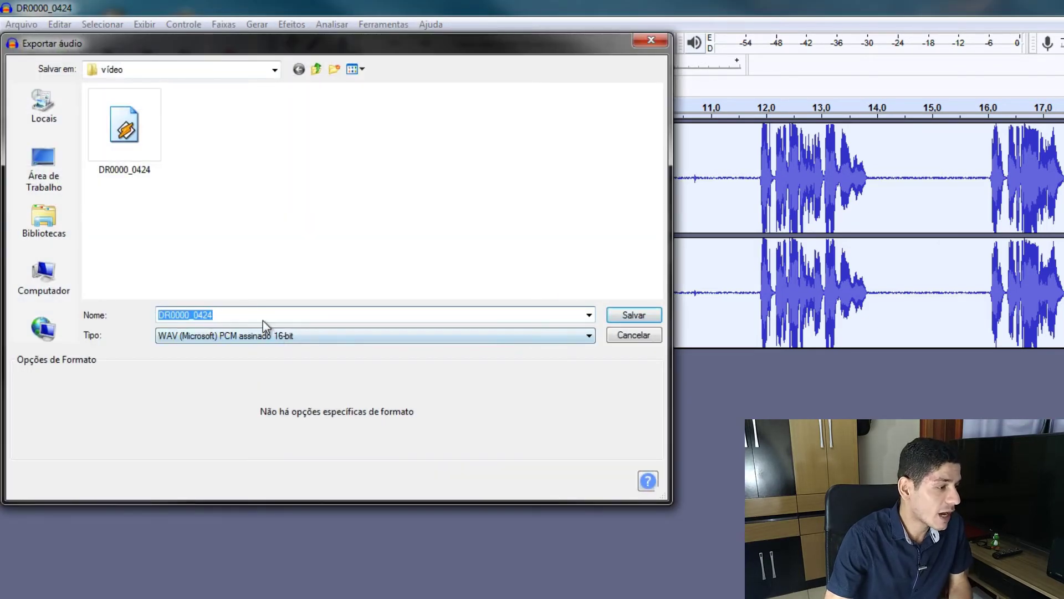
left_click(261, 316)
type("_")
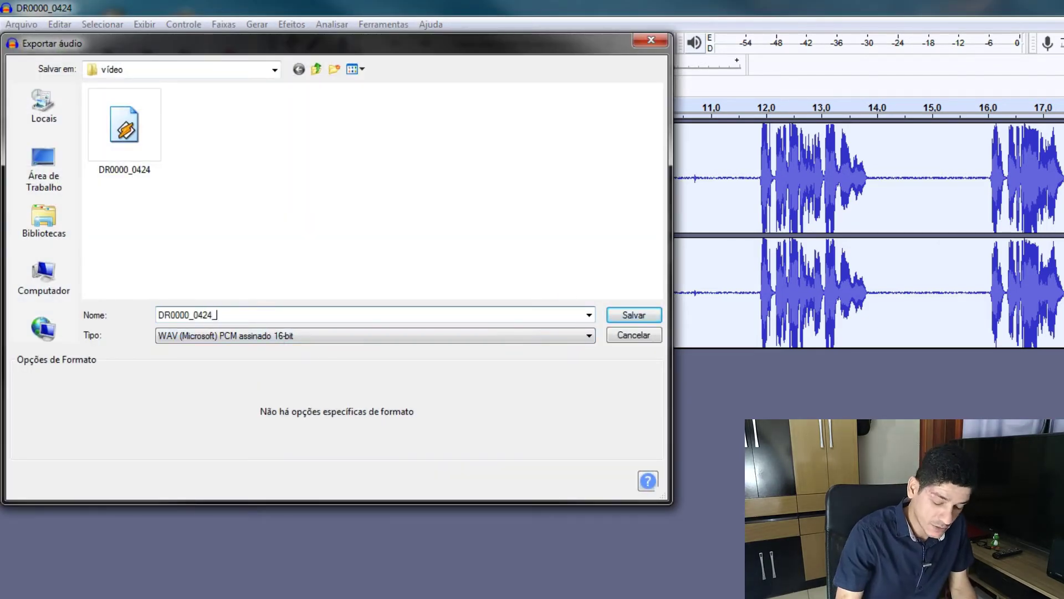
type("1")
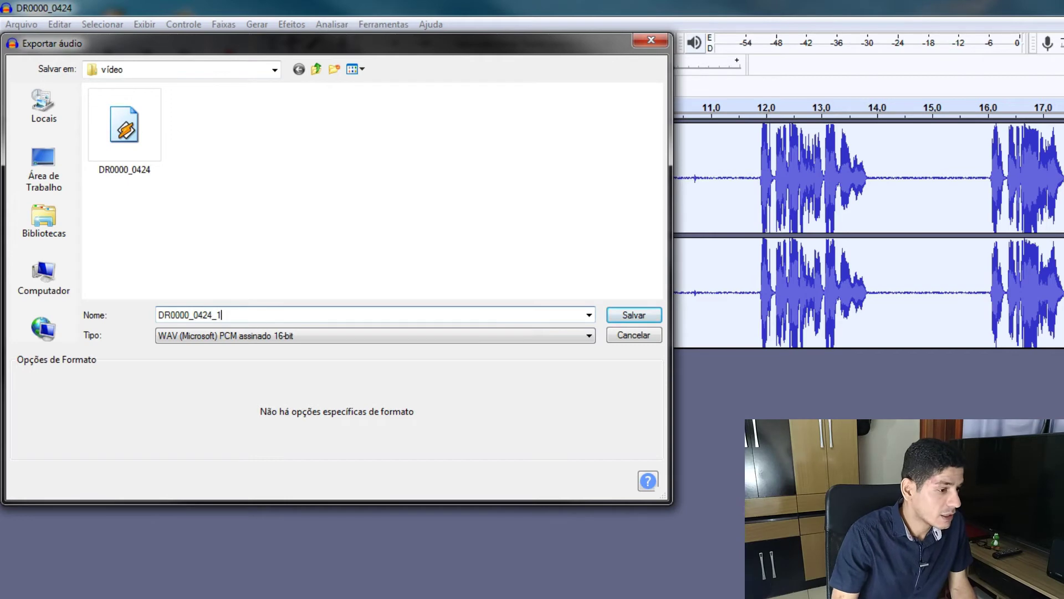
left_click(658, 320)
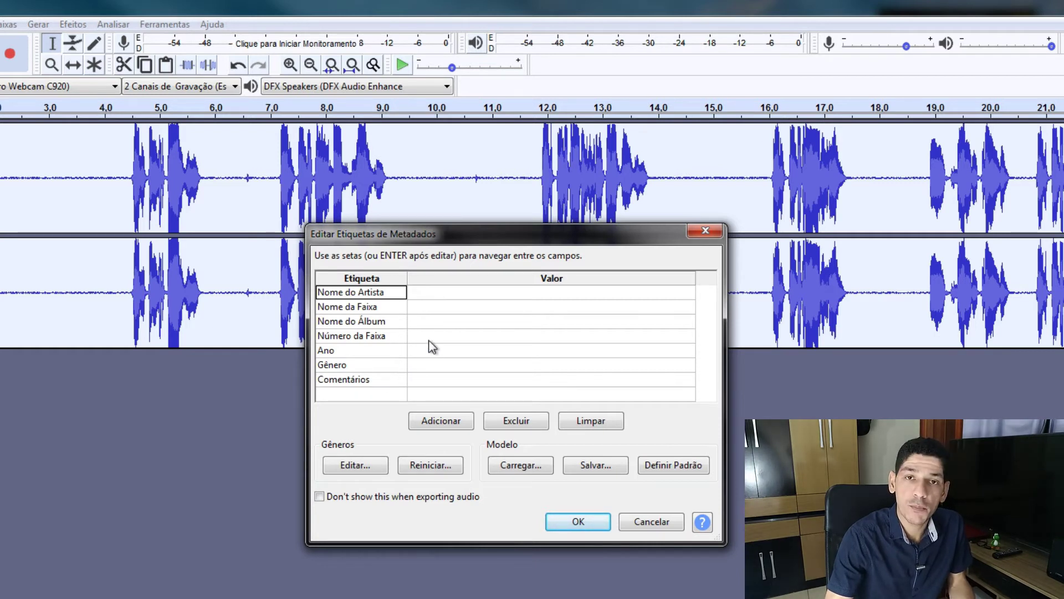
left_click(578, 522)
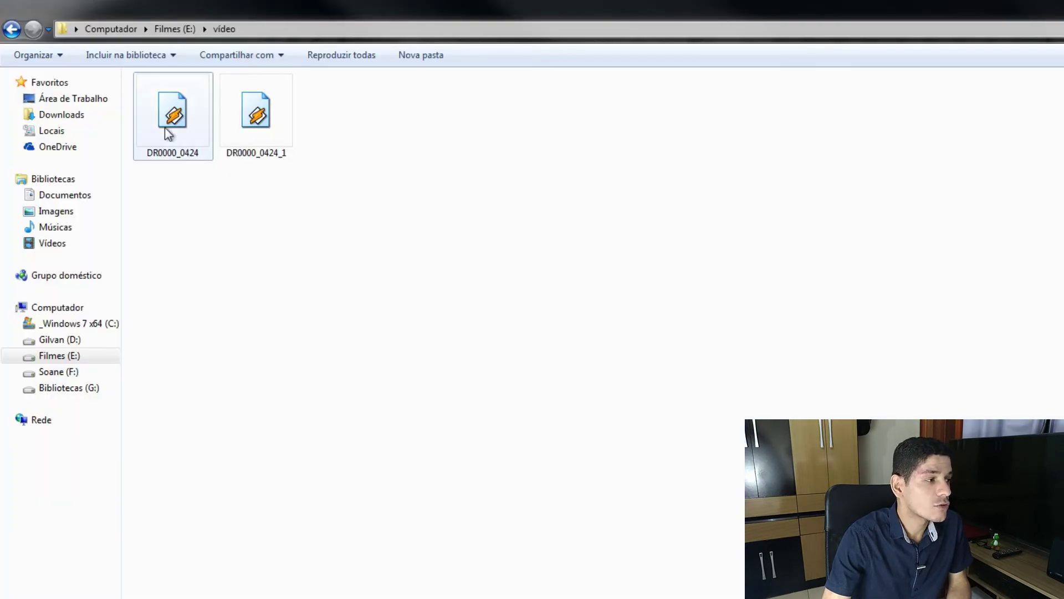
Check the DR0000_0424 and DR0000_0424_1 files in the vídeo folder and compare their waveforms on the Camtasia Studio timeline
left_click(169, 133)
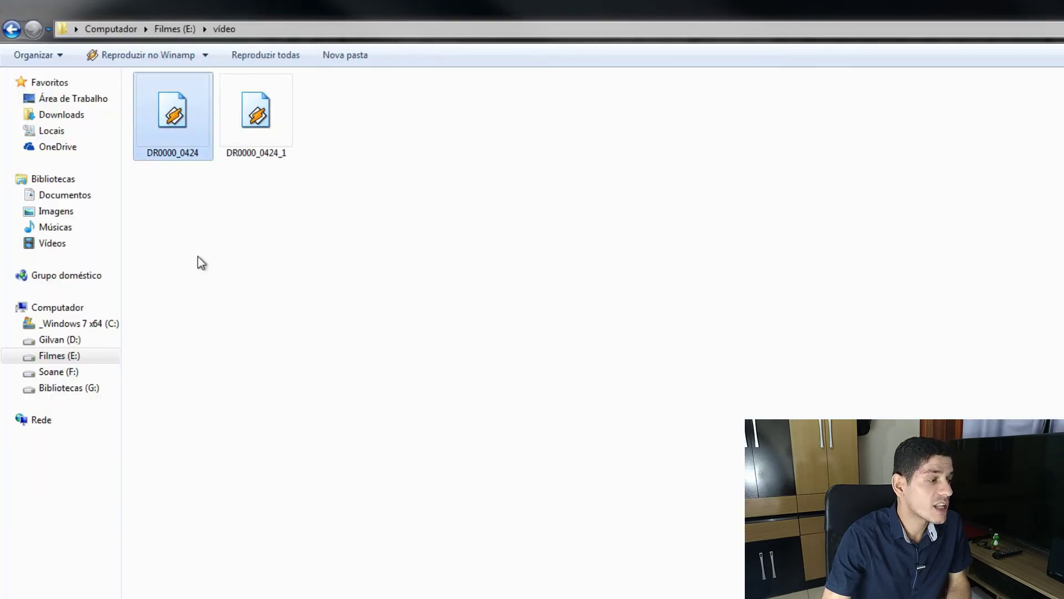
left_click(259, 133)
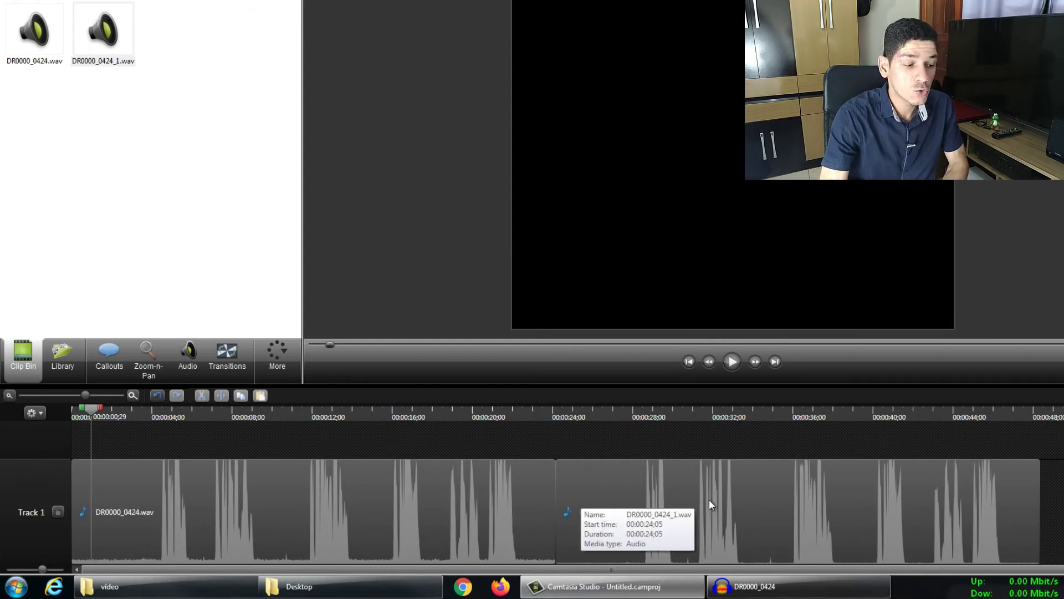
left_click(269, 508)
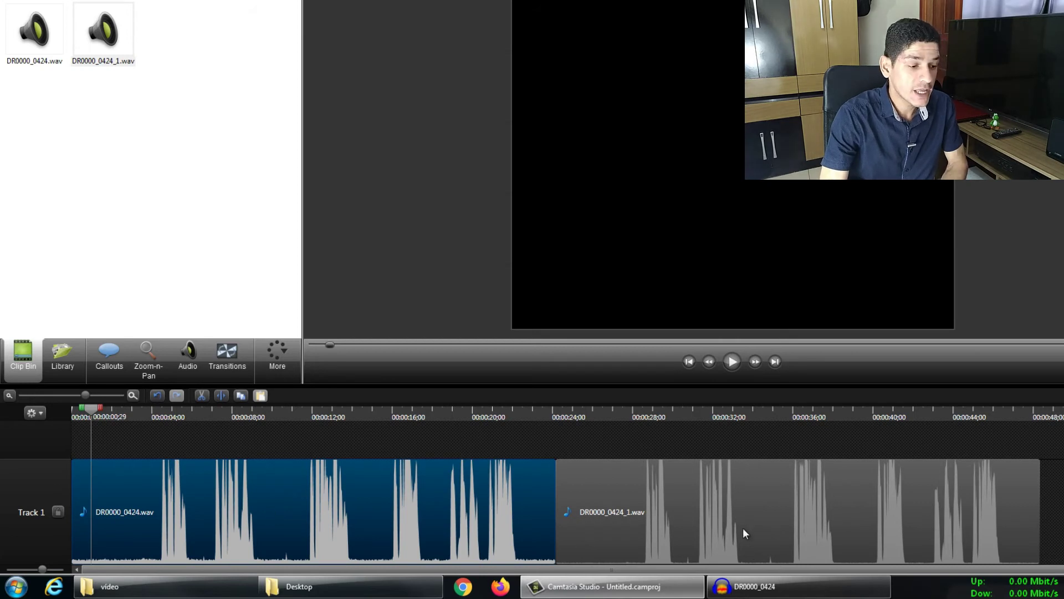
left_click(692, 508)
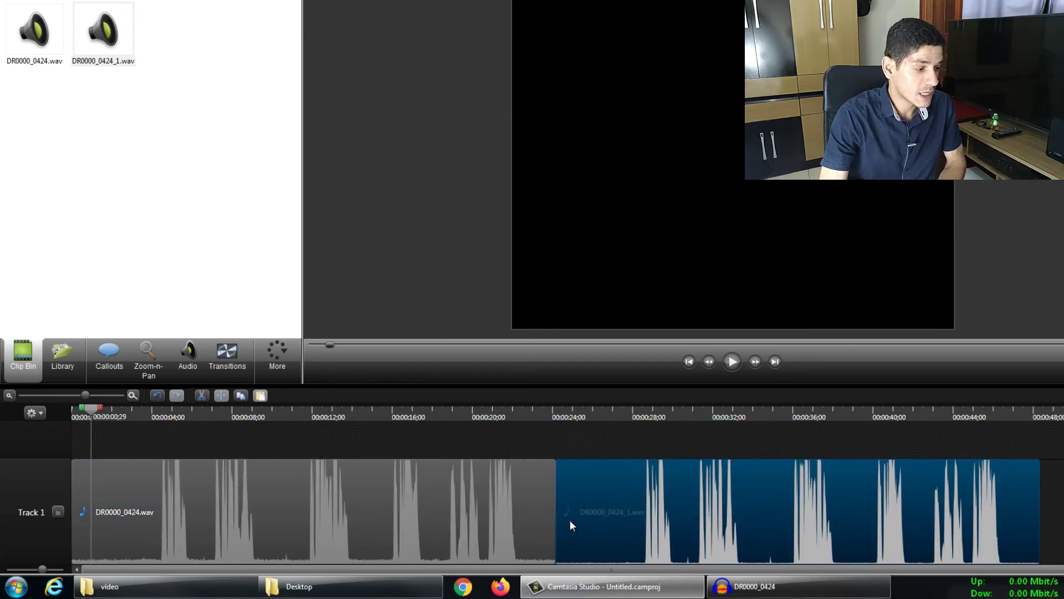
Play the original DR0000_0424.wav clip from near its start to hear the background noise before the speech
left_click_drag(91, 416, 87, 413)
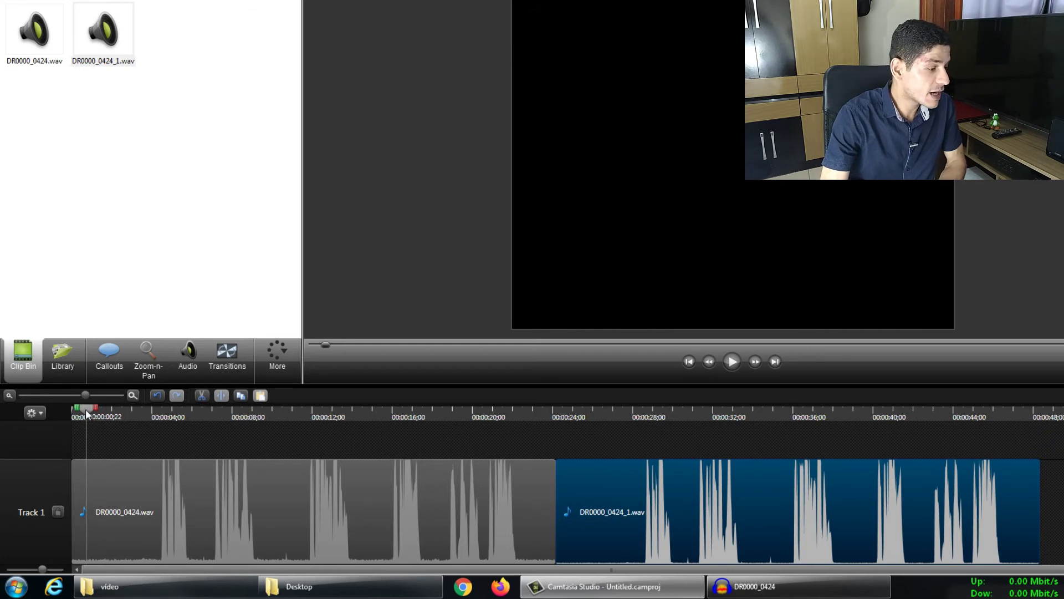
left_click(601, 442)
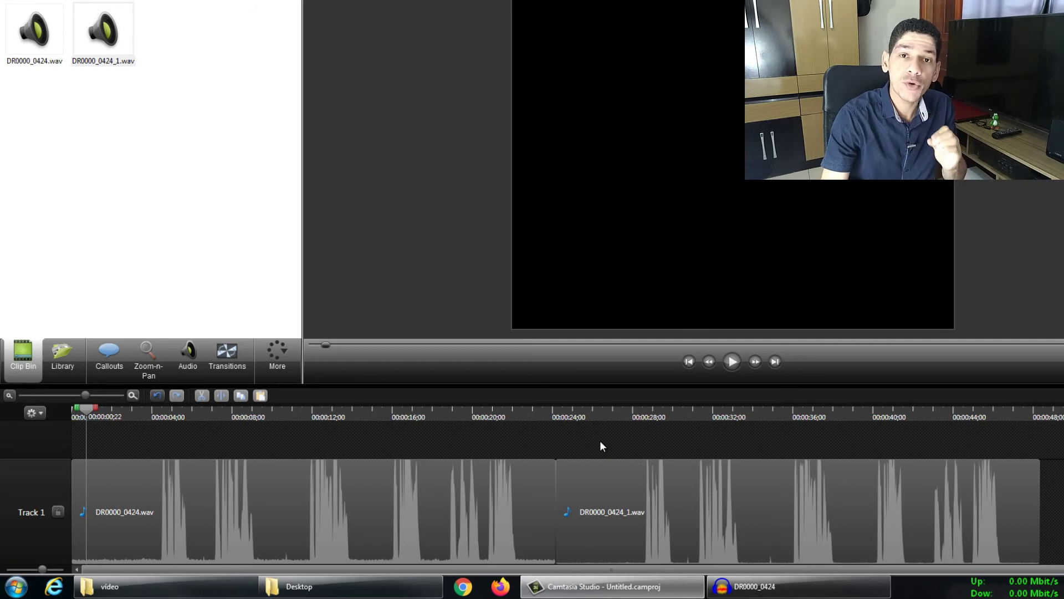
left_click(736, 364)
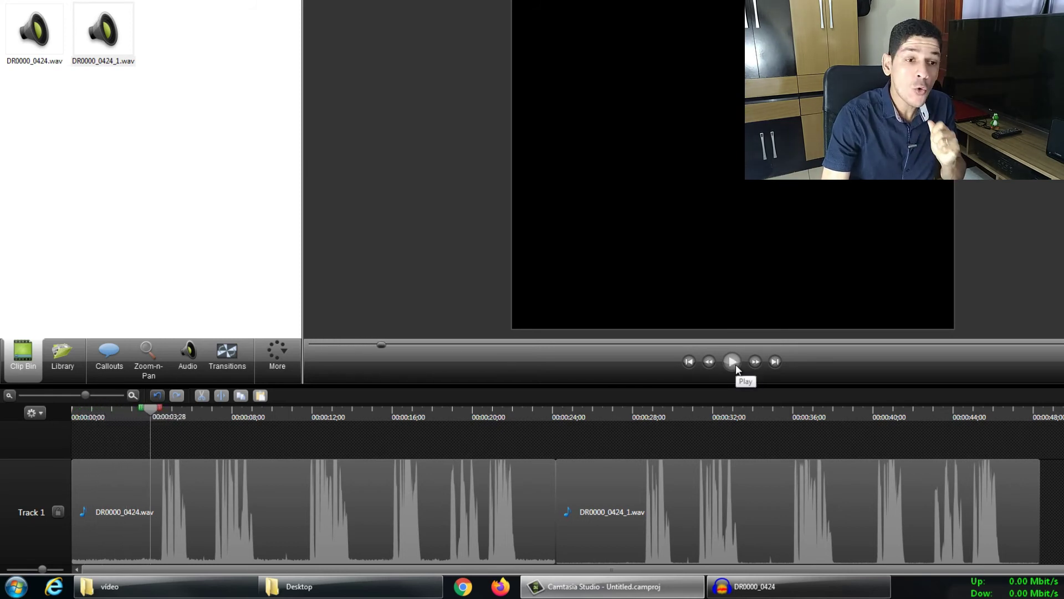
Play the opening of the DR0000_0424_1.wav clip from about 24 s and pause before the speech begins
left_click(566, 415)
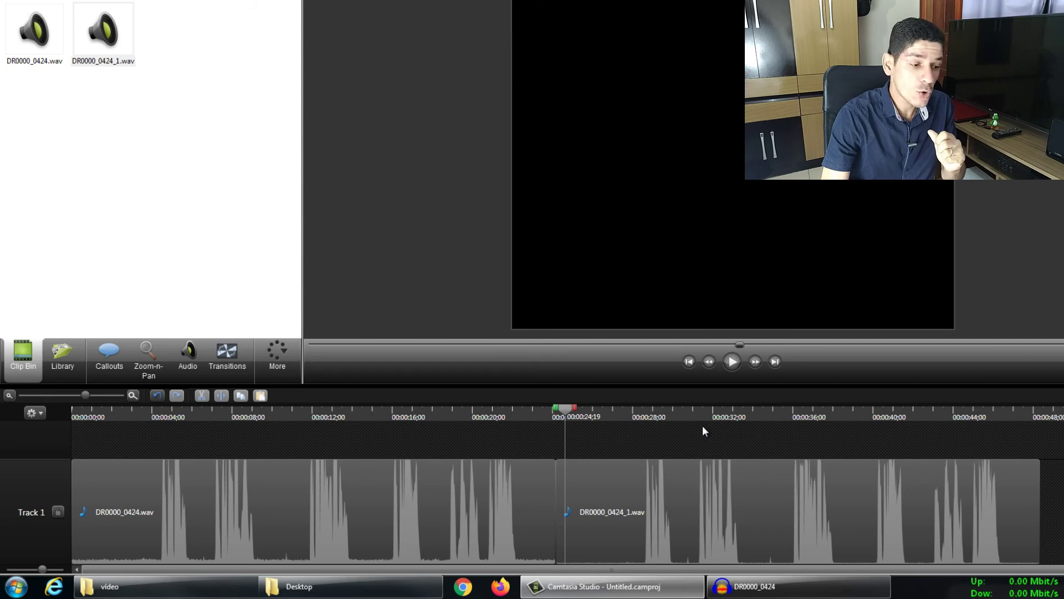
left_click(733, 363)
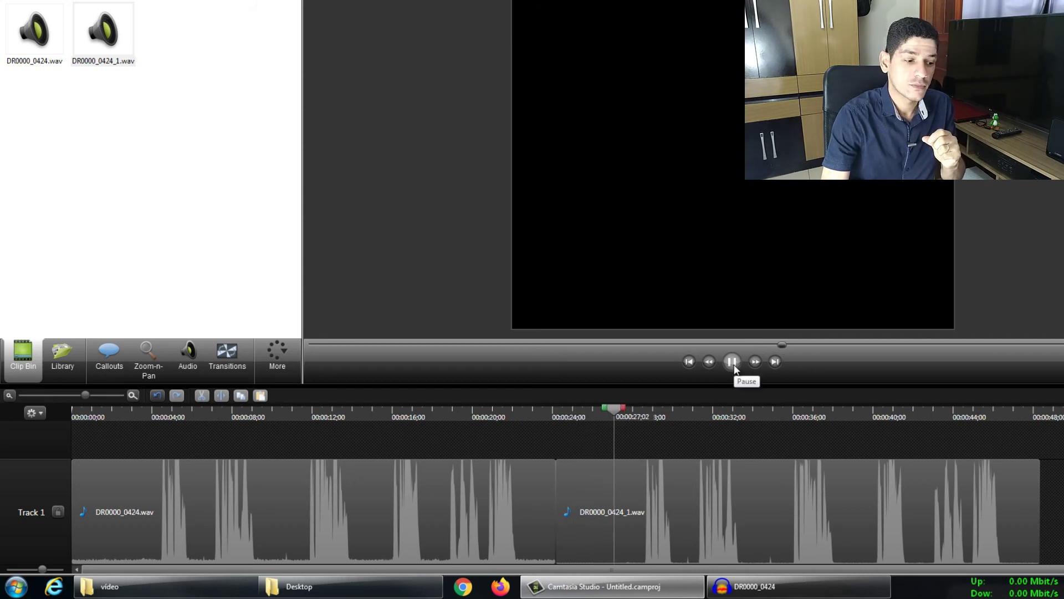
left_click(733, 363)
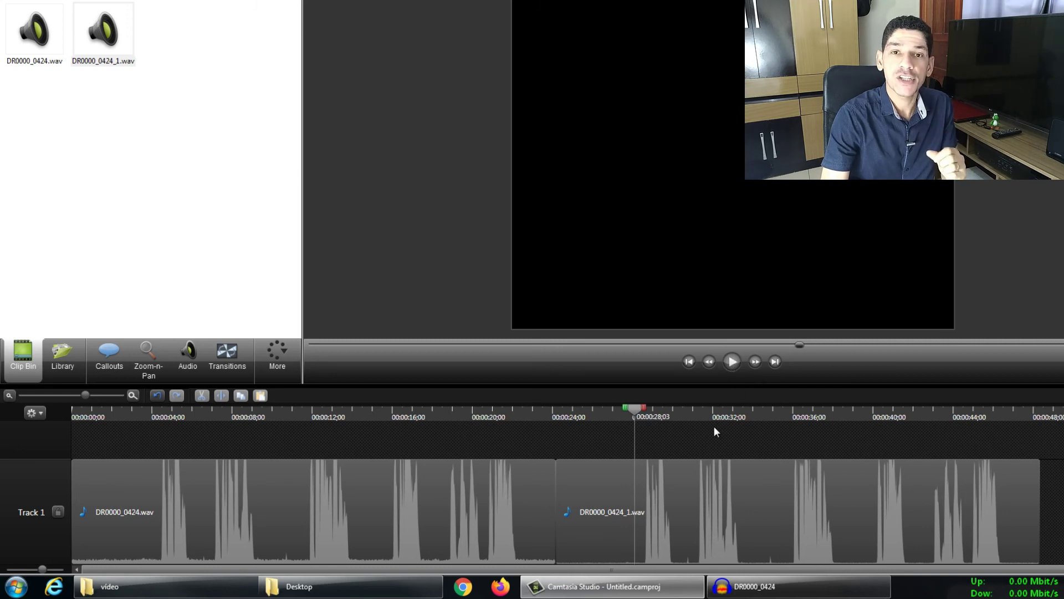